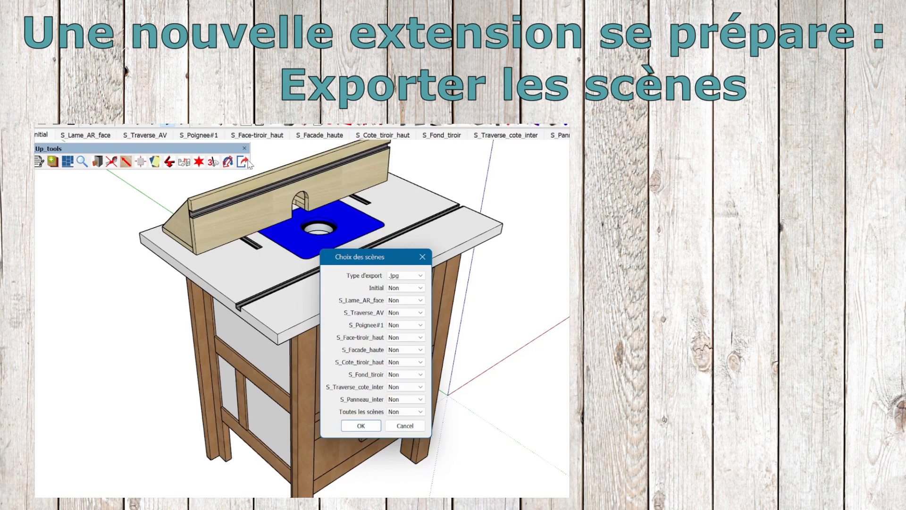
click(423, 276)
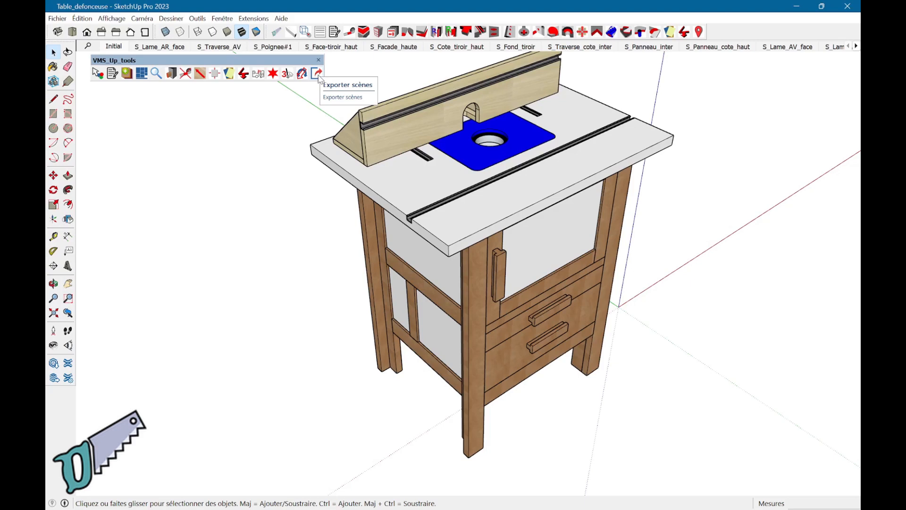
middle_drag(581, 323, 246, 288)
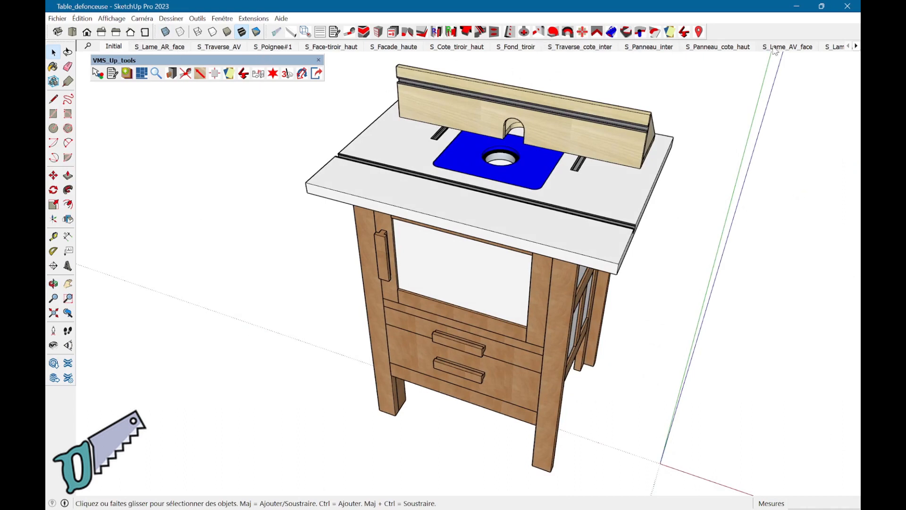
click(855, 47)
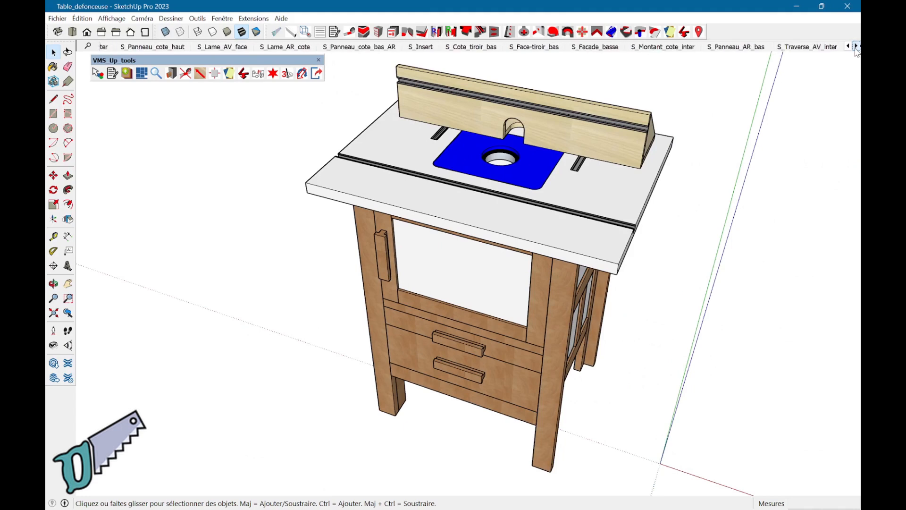
click(849, 47)
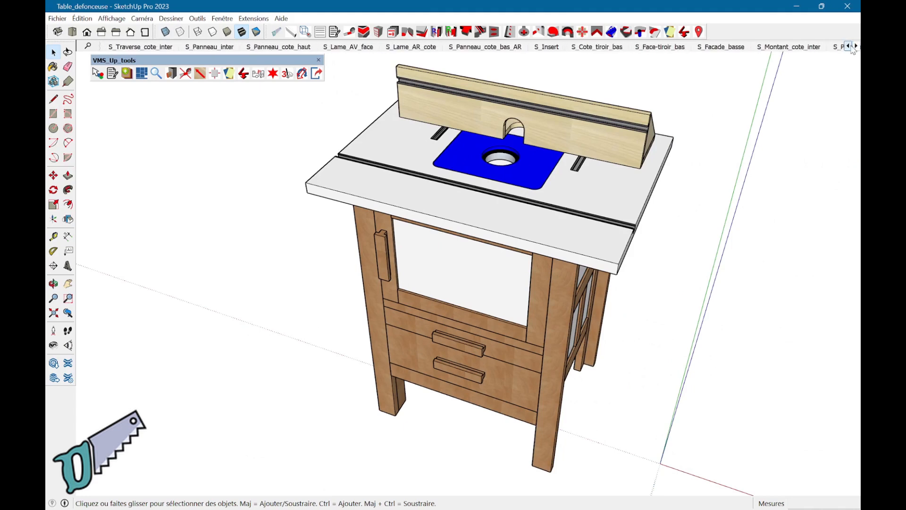
click(856, 46)
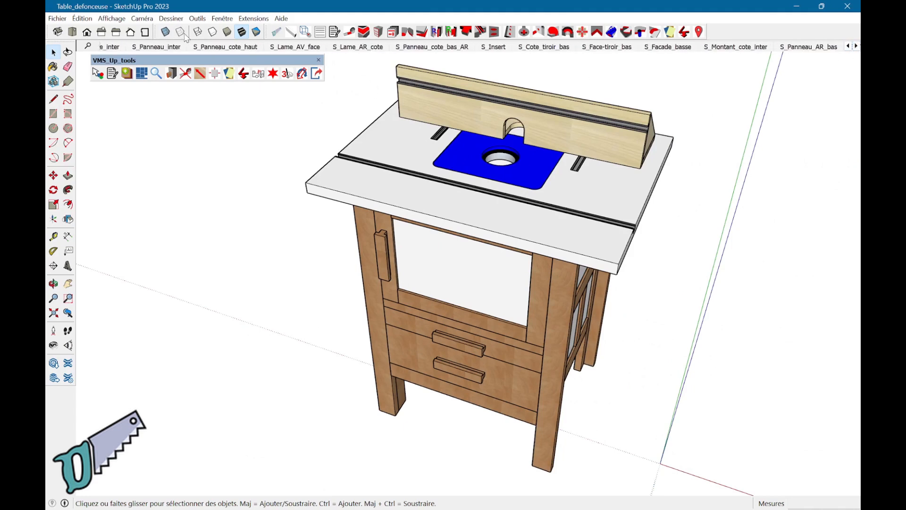
Show the Ma palette tray, activate the S_Panneau_cote_bas_AV scene from its scene list, and return to the Initial scene
click(222, 18)
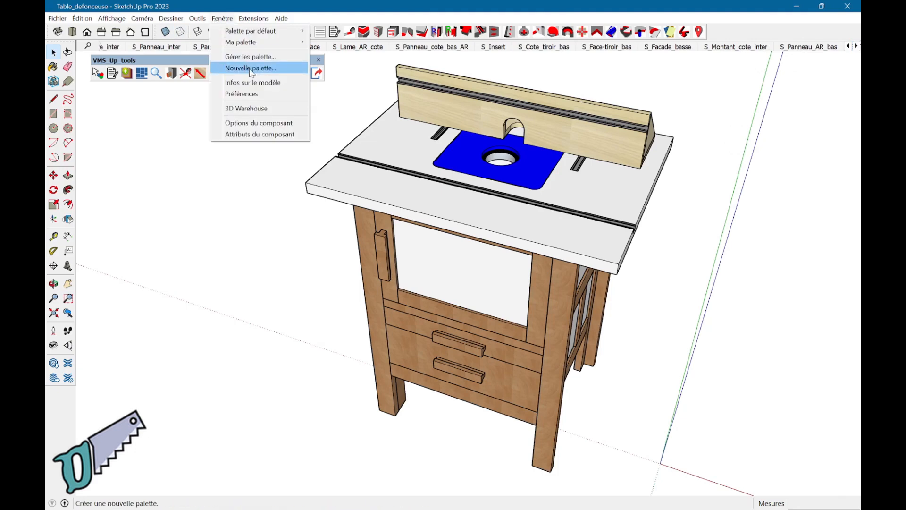
mouse_move(283, 42)
click(352, 41)
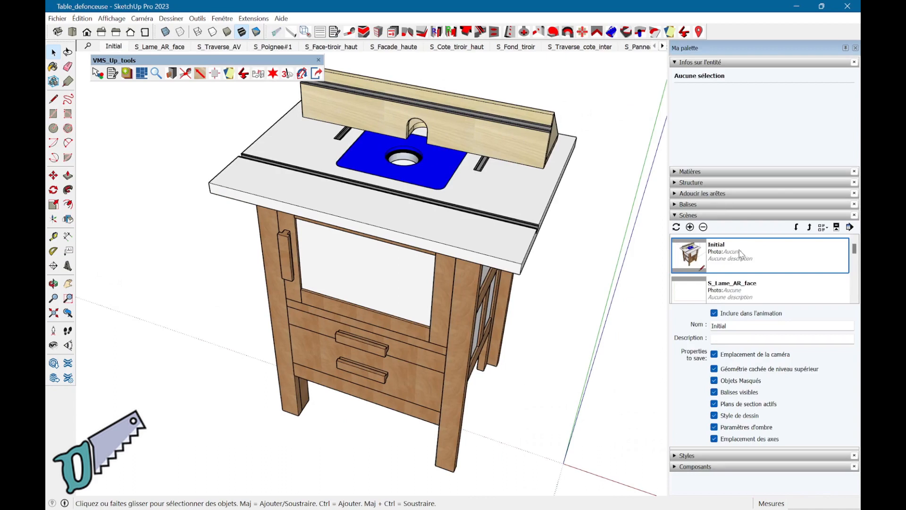
drag(854, 253, 852, 276)
double_click(746, 296)
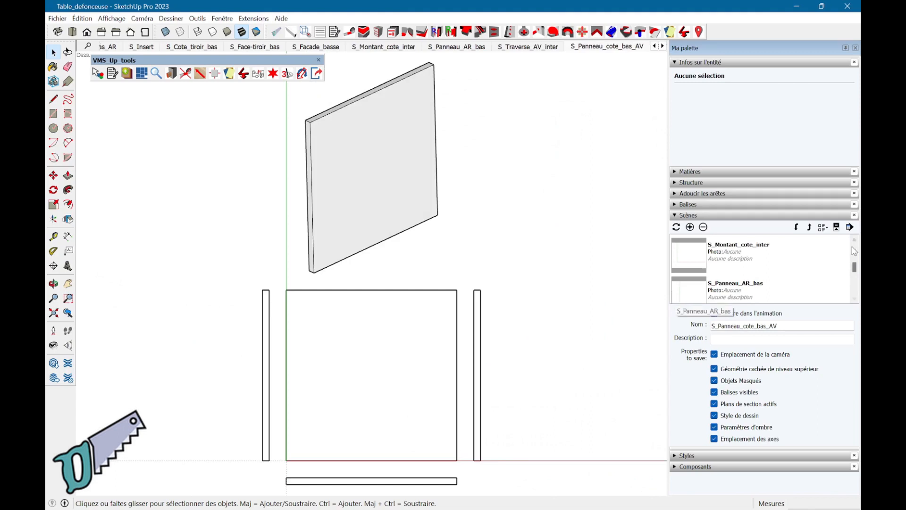
drag(856, 272, 855, 246)
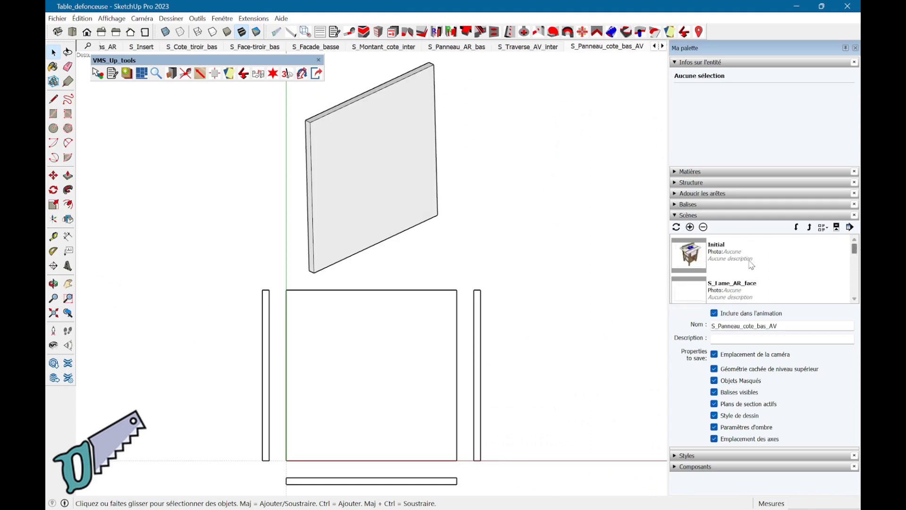
double_click(721, 258)
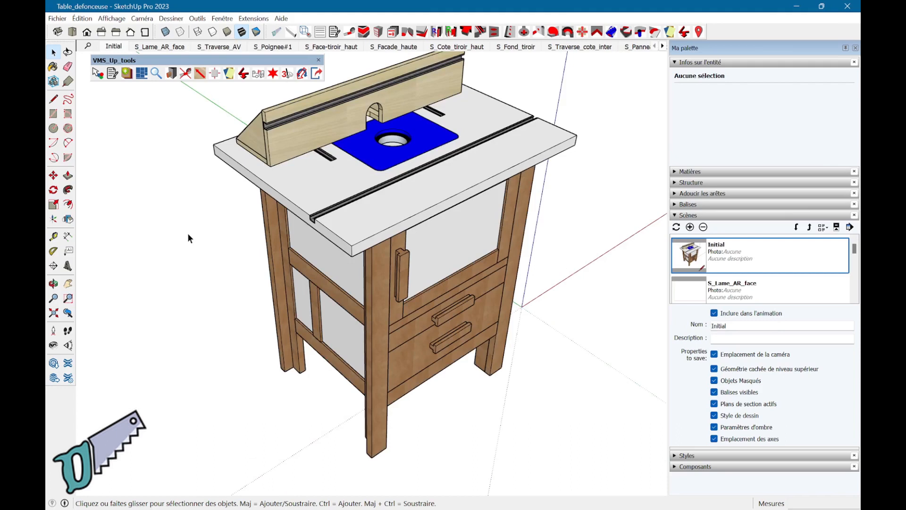
Start the scene export and set Initial and S_Traverse_AV to Oui in the scene choices
click(317, 74)
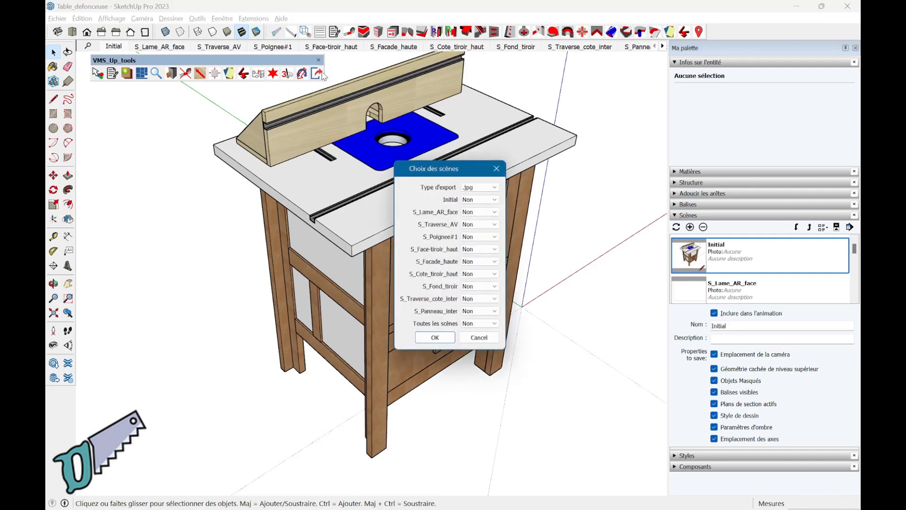
click(498, 188)
click(495, 200)
click(484, 208)
click(495, 224)
click(494, 232)
Set Toutes les scènes to Oui and the export type to .png, and run the export
click(491, 325)
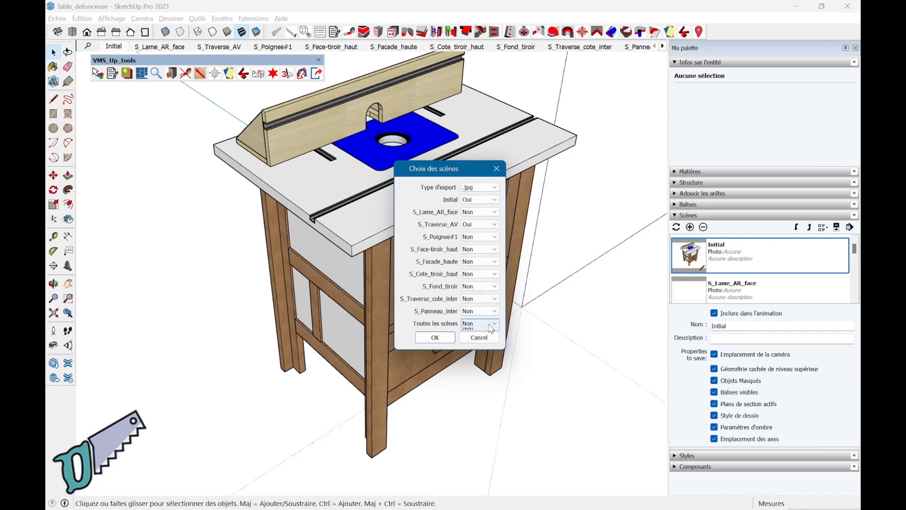
click(480, 332)
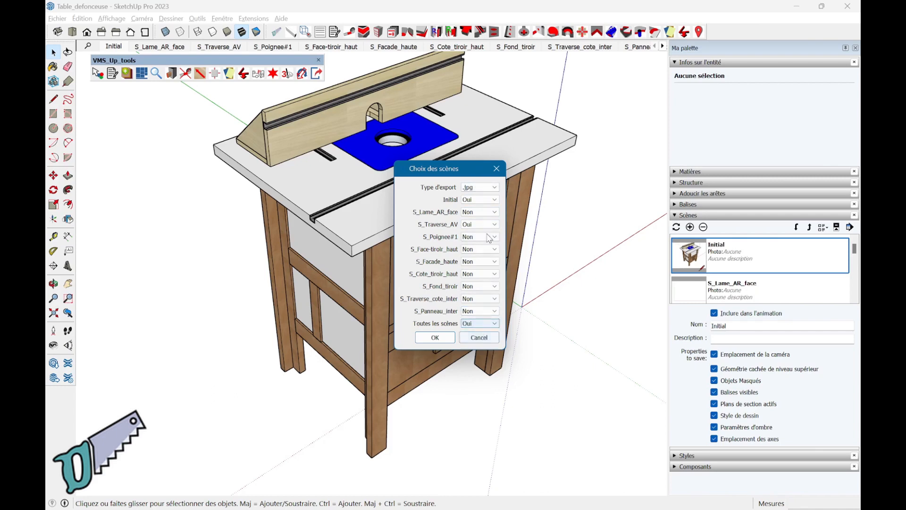
click(496, 188)
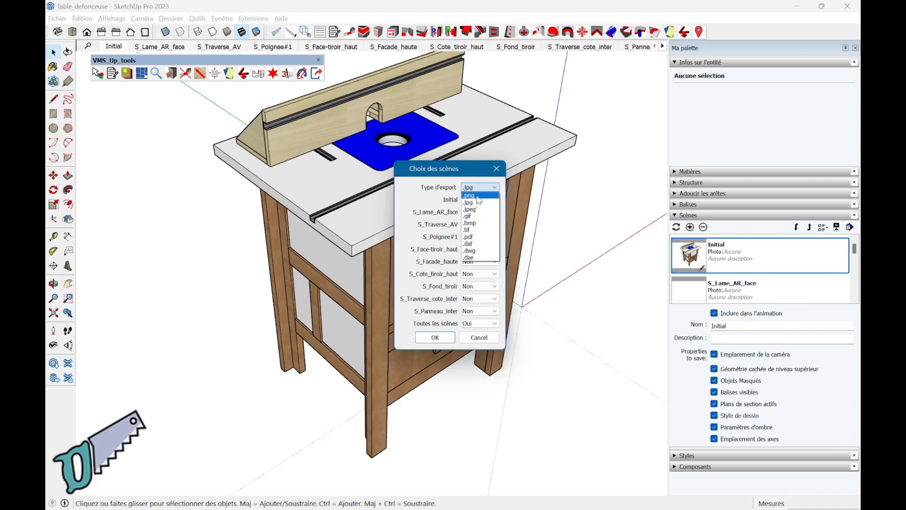
click(480, 196)
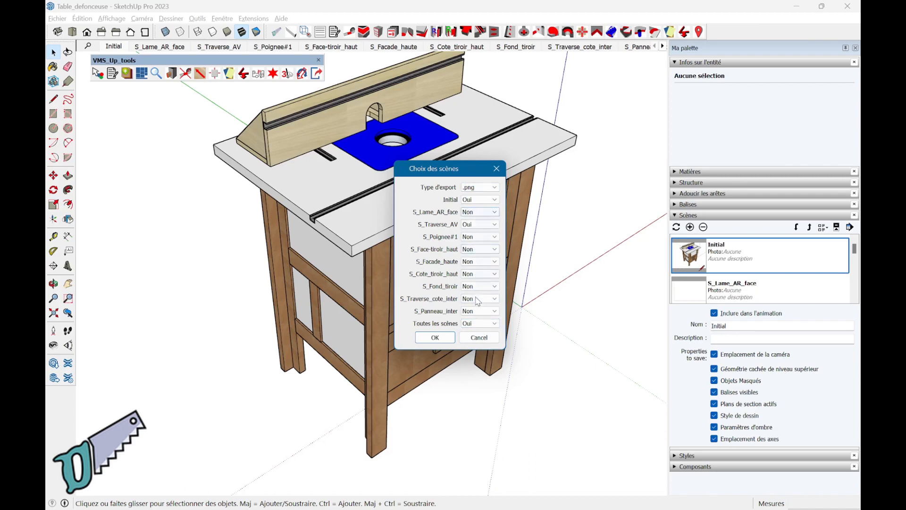
click(434, 337)
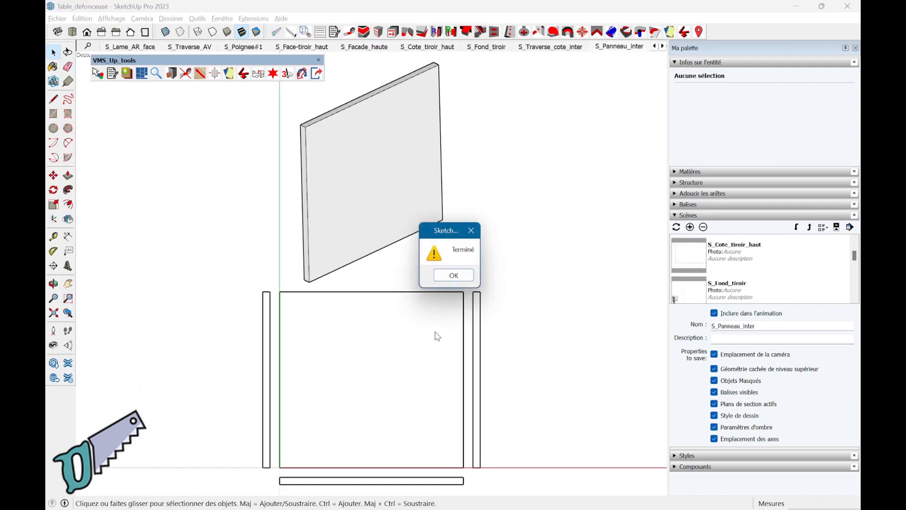
click(445, 278)
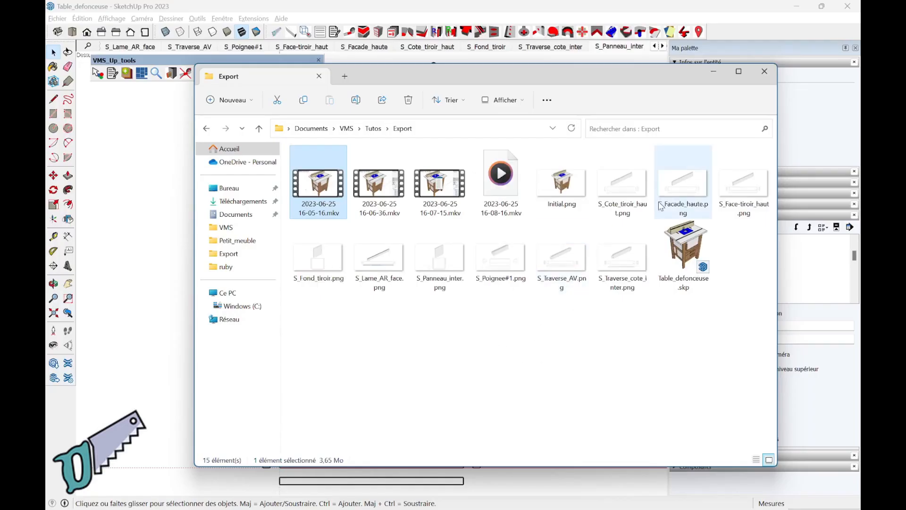
View the exported S_Traverse_AV.png image from the Export folder in File Explorer
mouse_move(557, 277)
double_click(562, 269)
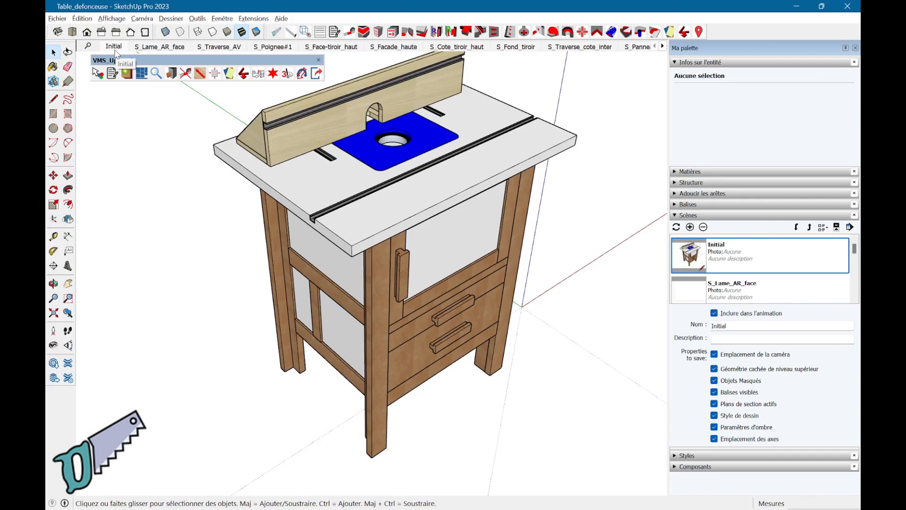
Start another scene export with type .png and Toutes les scènes set to Oui
click(316, 75)
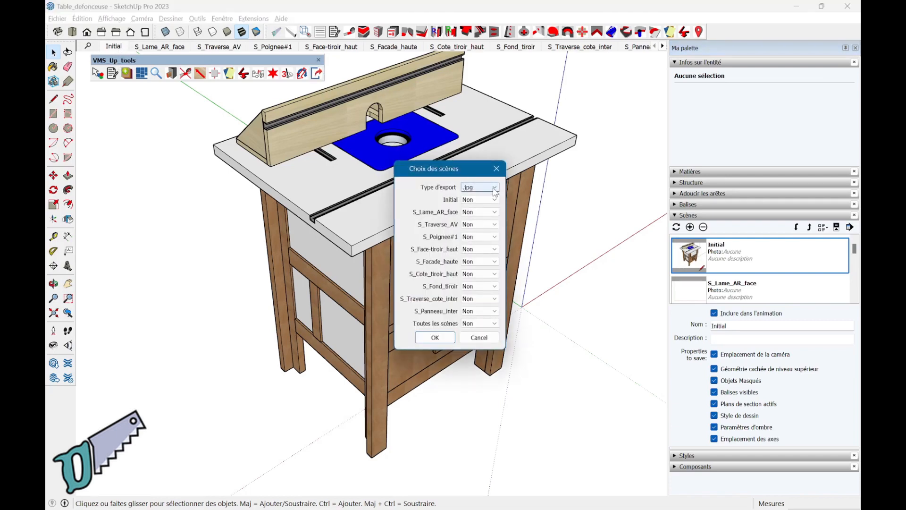
click(492, 188)
click(487, 195)
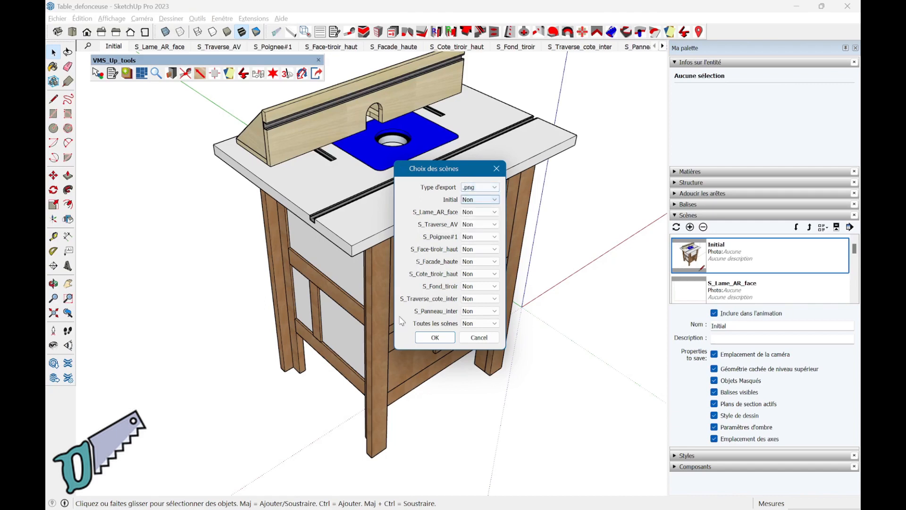
click(483, 324)
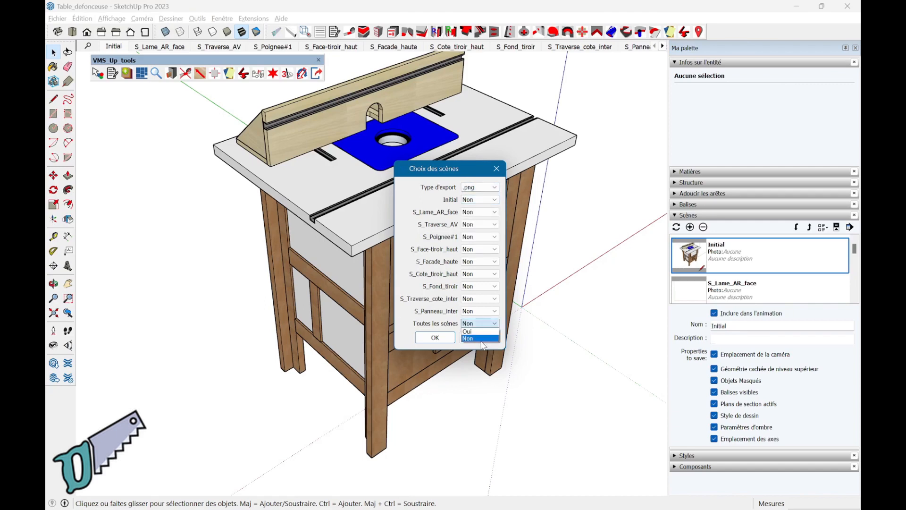
click(478, 332)
click(448, 340)
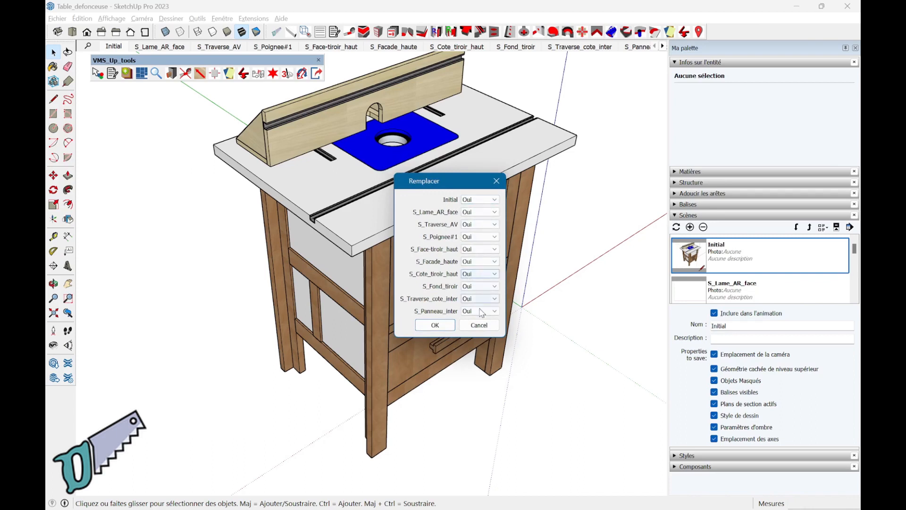
Choose in the Remplacer dialog whether the existing S_Cote_tiroir_haut and S_Facade_haute exports are overwritten
click(491, 274)
click(491, 288)
click(494, 262)
click(497, 266)
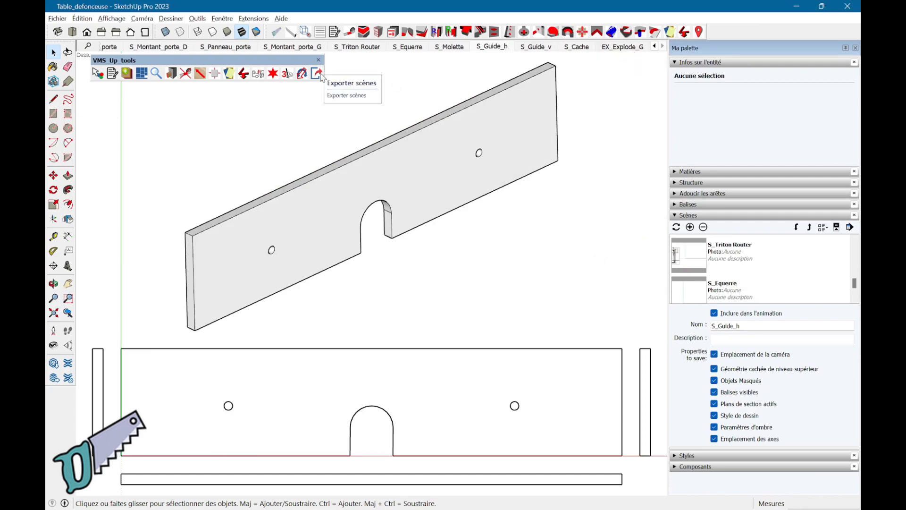
click(318, 74)
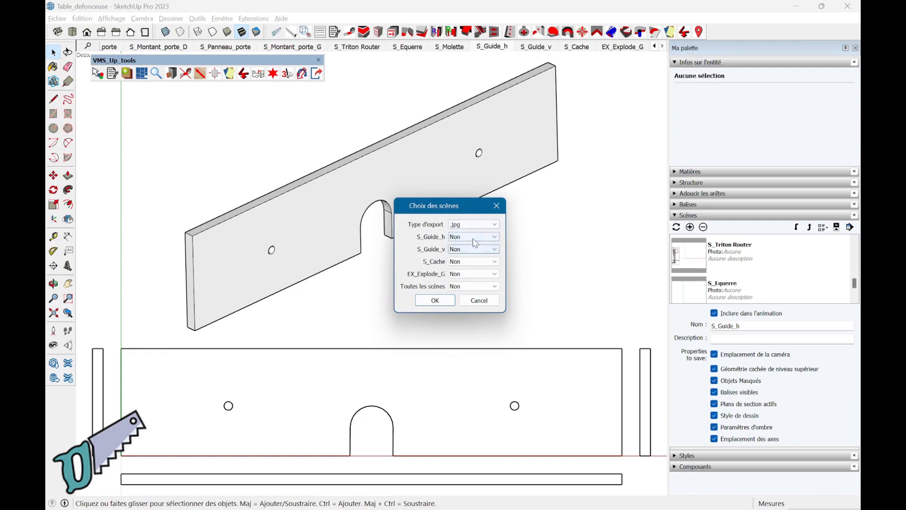
click(478, 286)
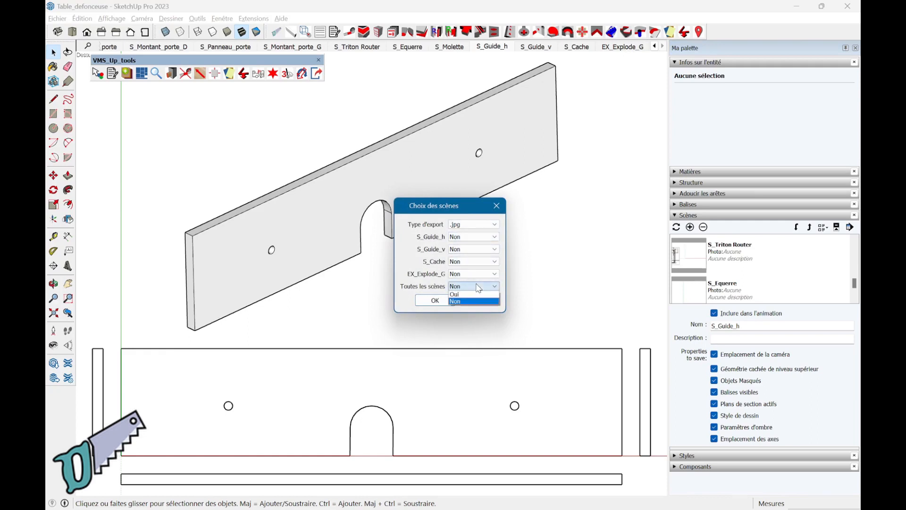
click(473, 301)
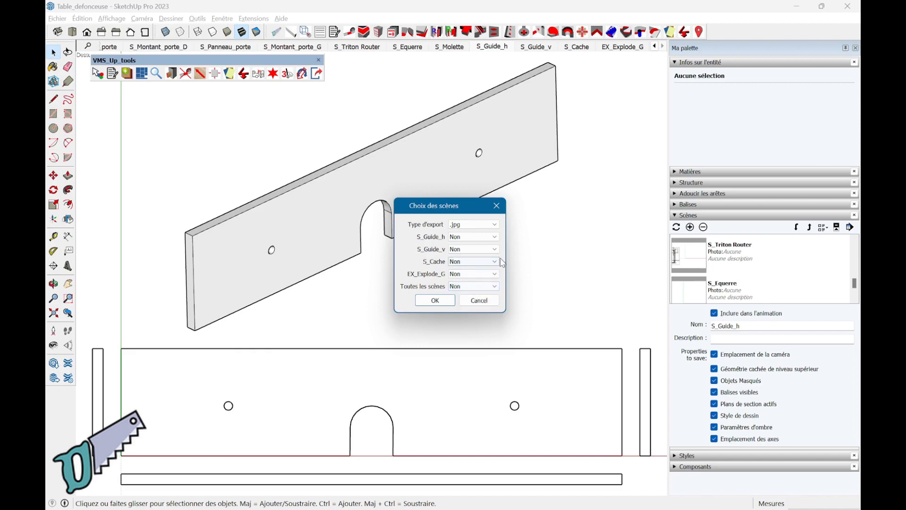
click(496, 262)
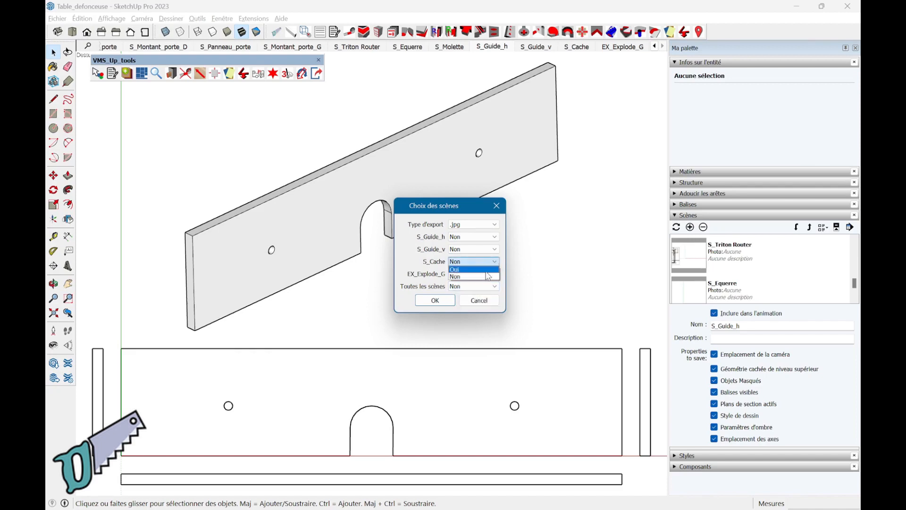
click(487, 272)
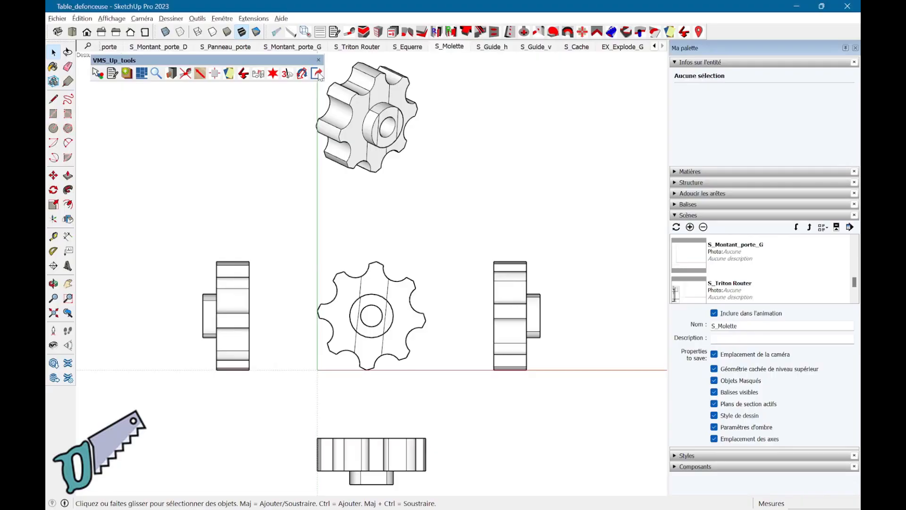
click(317, 73)
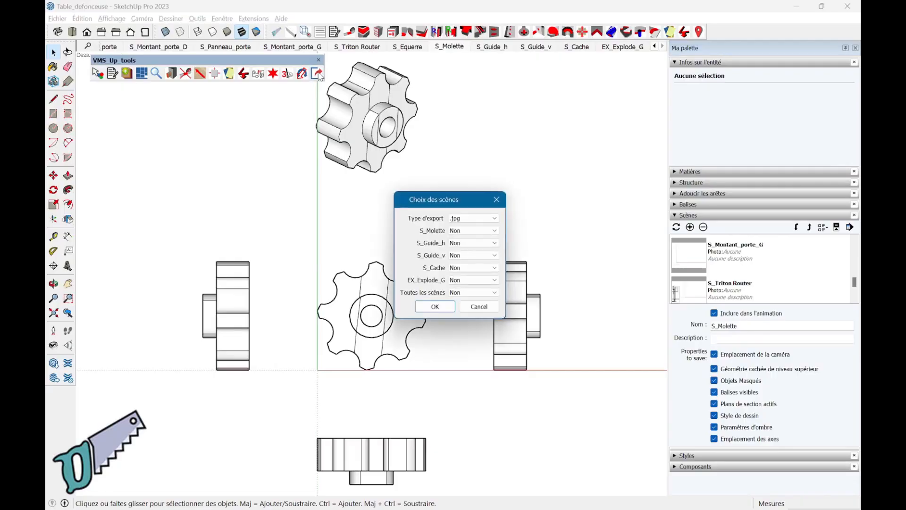
click(494, 218)
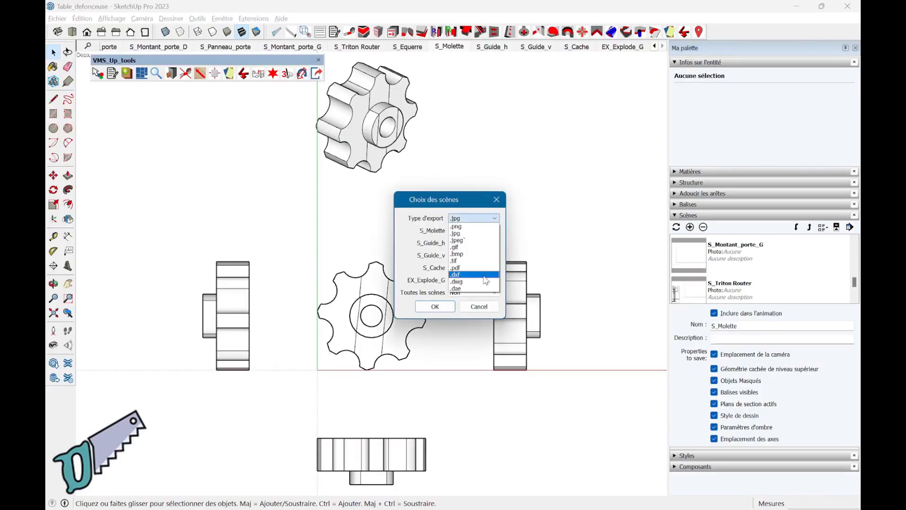
click(566, 178)
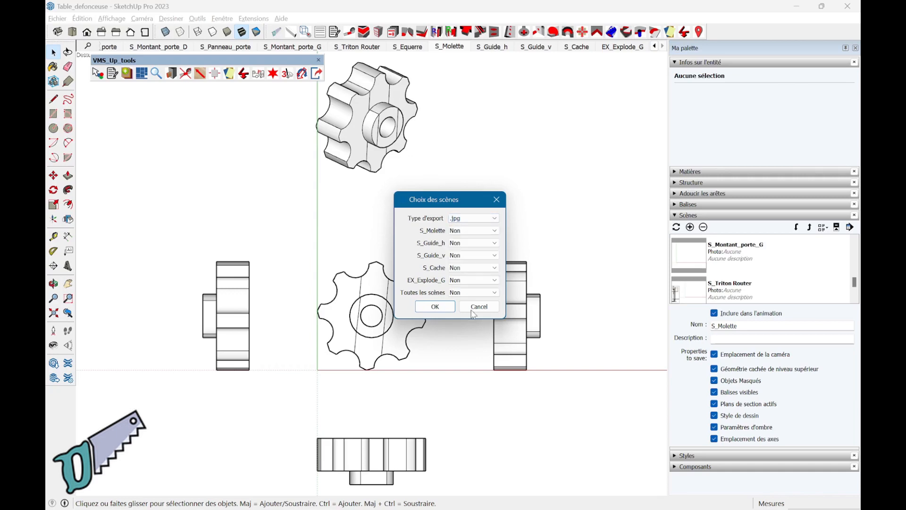
click(478, 307)
Delete the perspective view, both side views and the lower view of the knob in the S_Molette scene, keeping only the front view
click(241, 324)
ctrl+click(370, 466)
ctrl+click(494, 340)
ctrl+click(374, 143)
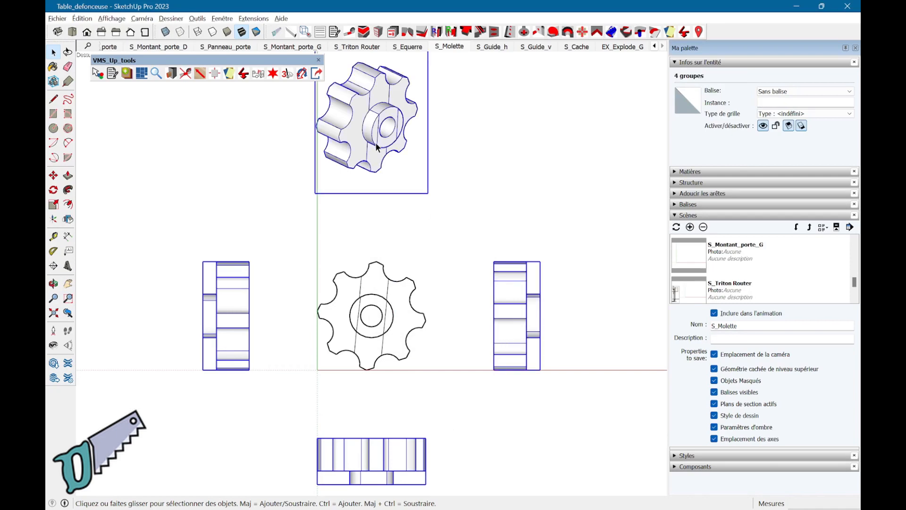
key(Delete)
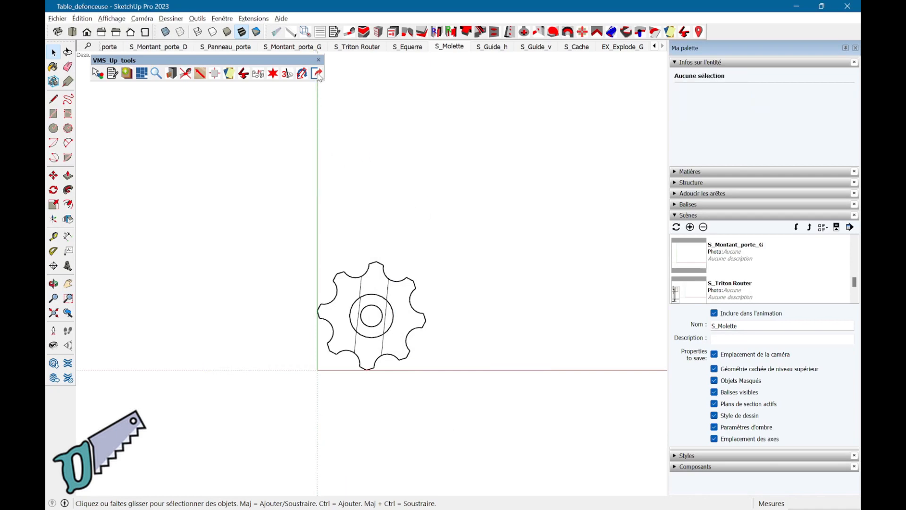
Export only the S_Molette scene as a .dxf file, with Remplacer set to Oui for the existing export
click(317, 74)
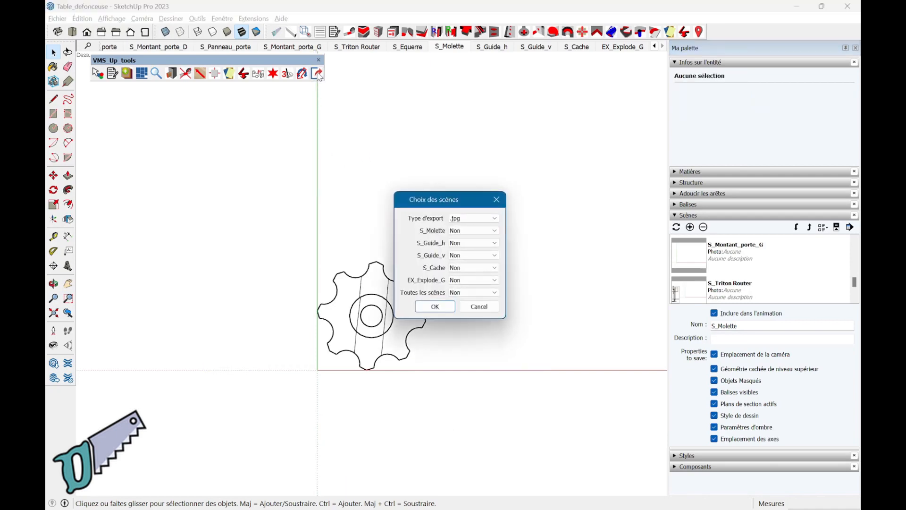
click(494, 231)
click(491, 245)
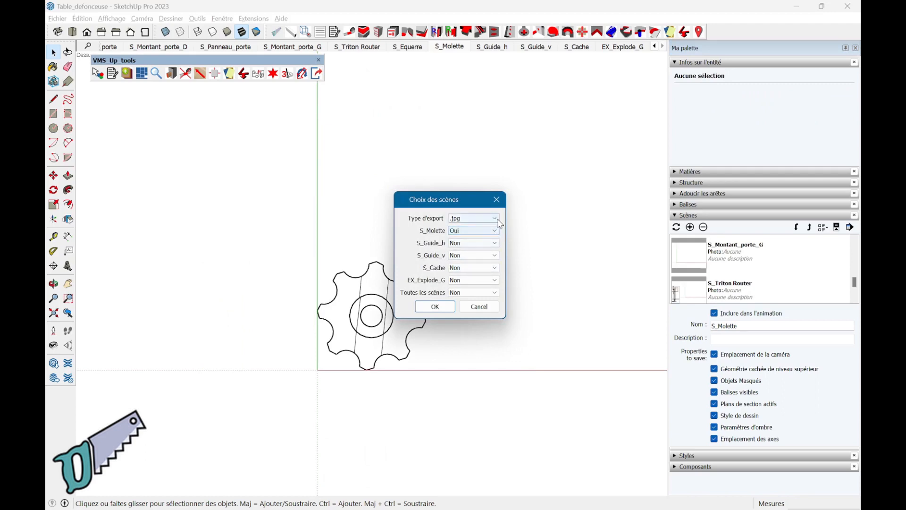
click(495, 219)
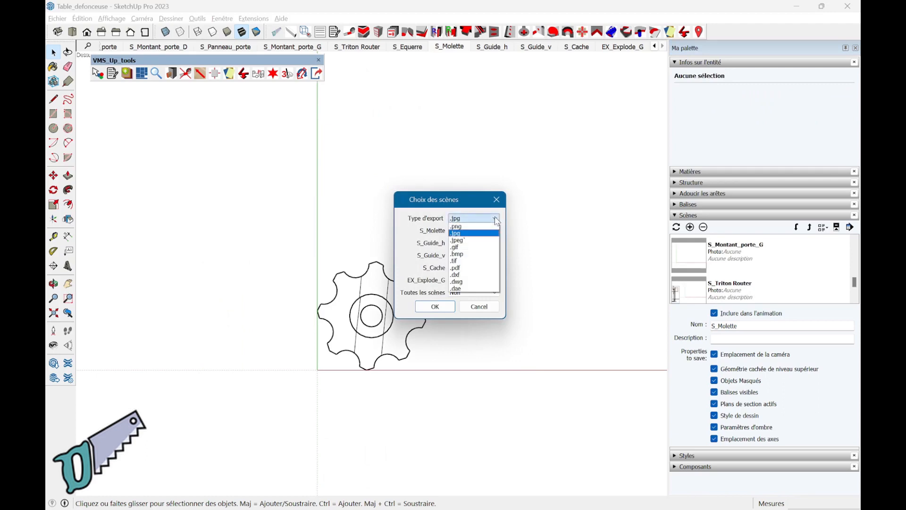
click(490, 275)
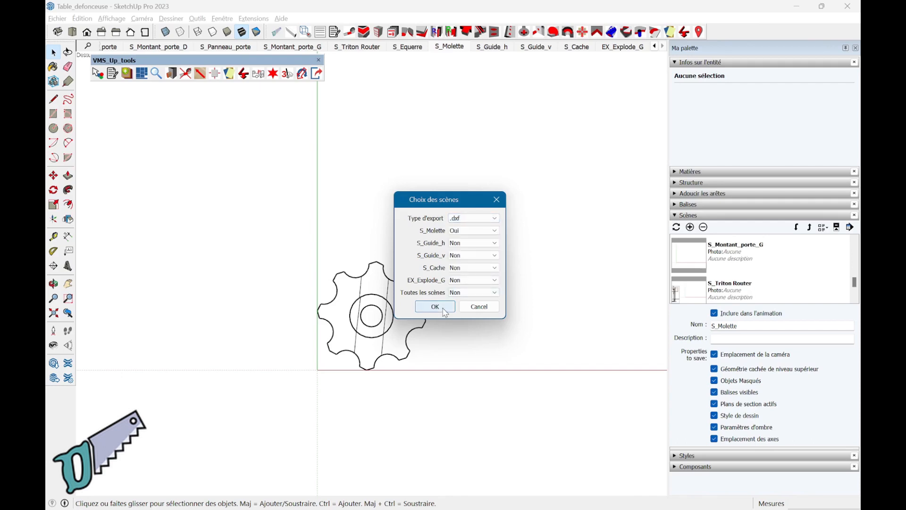
click(436, 306)
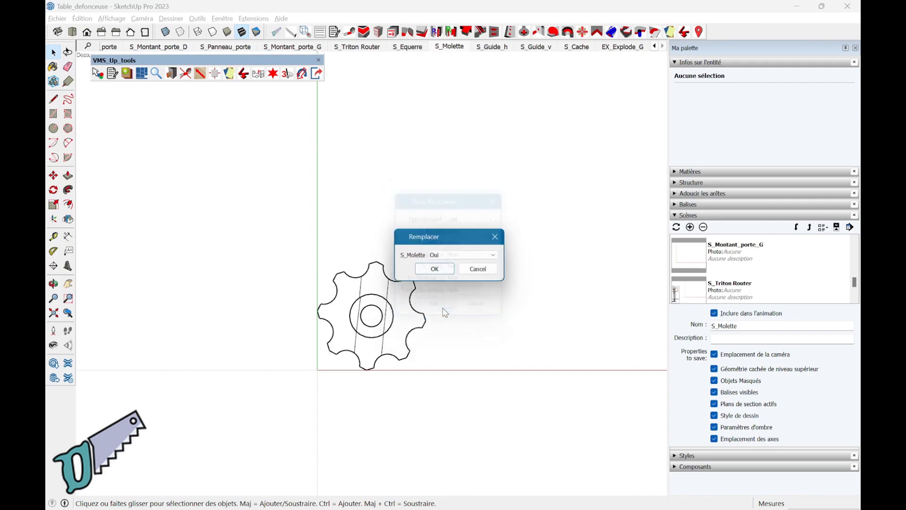
click(435, 270)
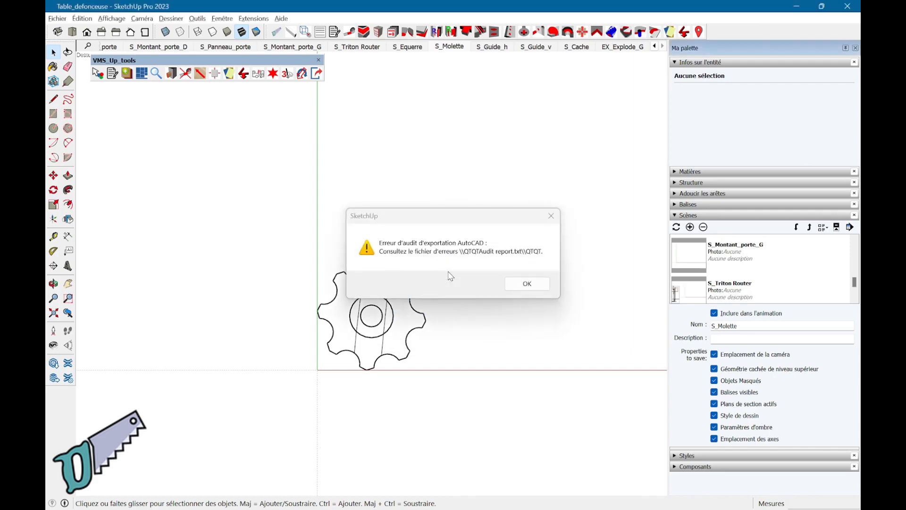
click(546, 288)
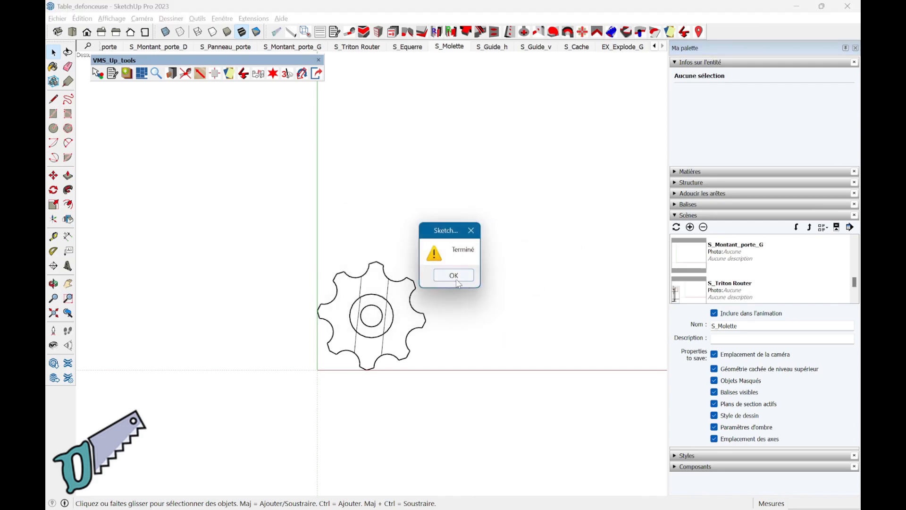
click(458, 278)
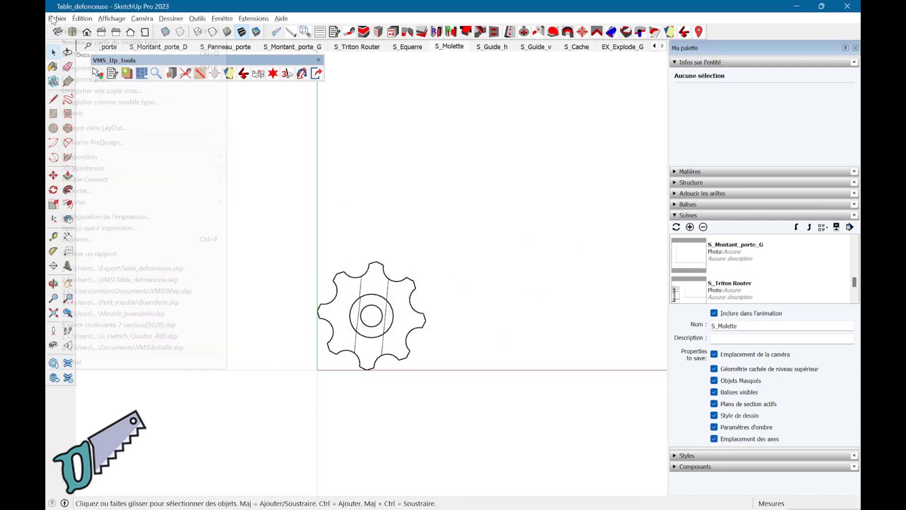
Create a new empty model, discarding the unsaved changes to Table_defonceuse
click(54, 20)
click(66, 31)
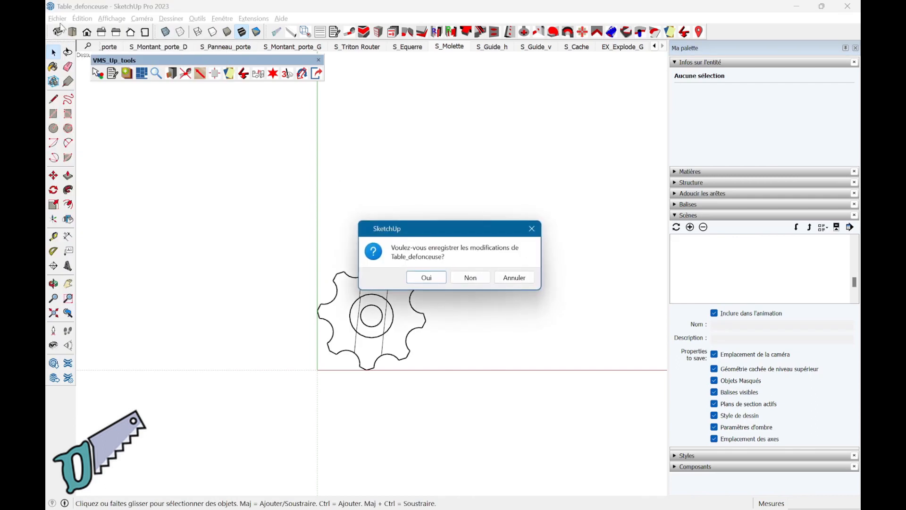
click(481, 280)
Import S_Molette.dxf from the Export folder into the new model and inspect the imported geometry
click(58, 19)
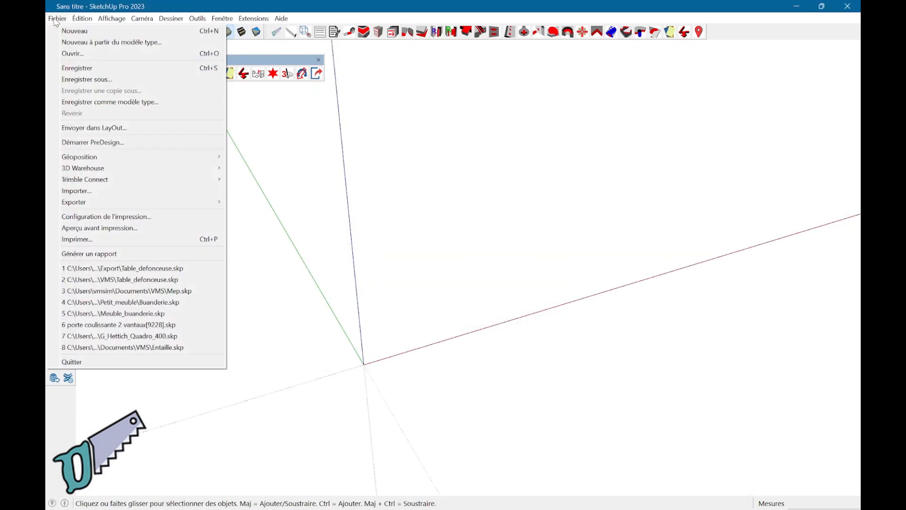
click(76, 191)
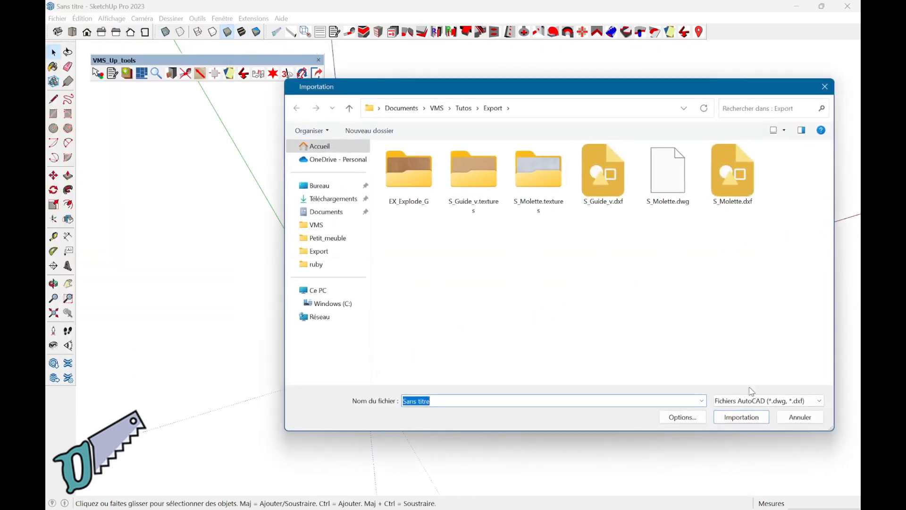
click(738, 179)
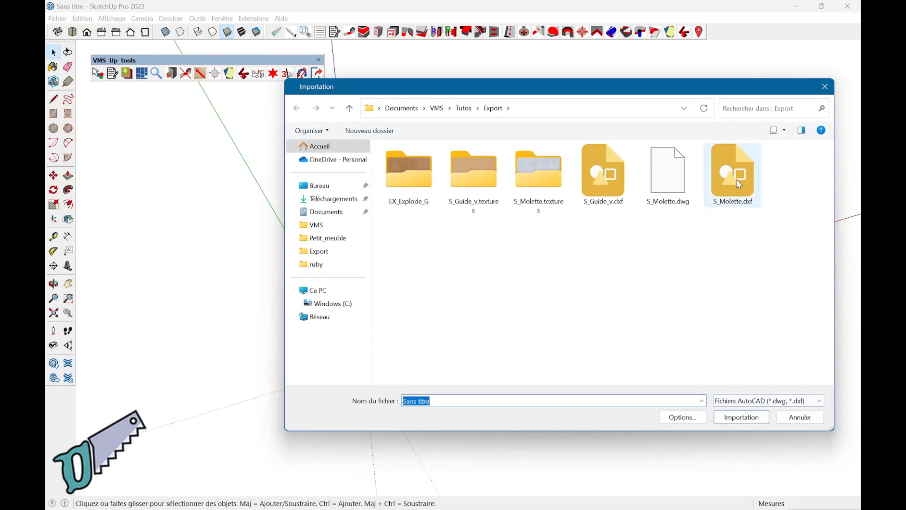
double_click(740, 182)
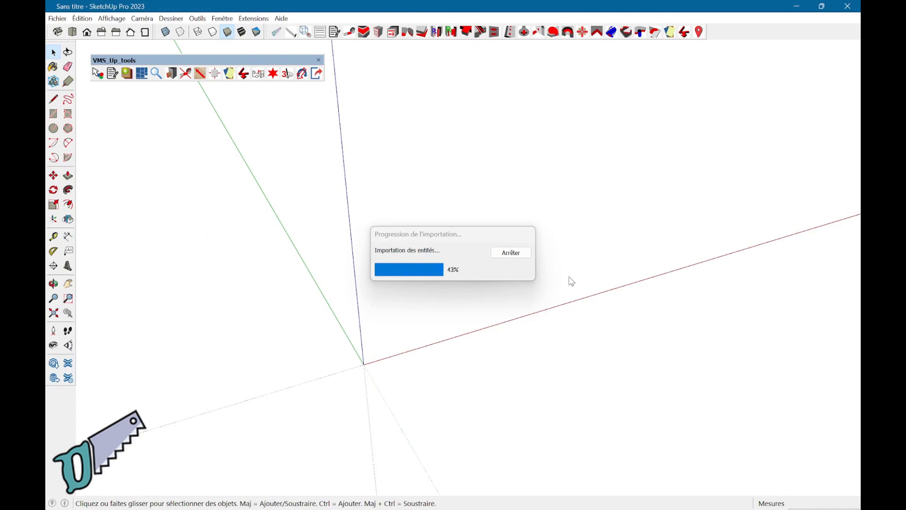
click(520, 342)
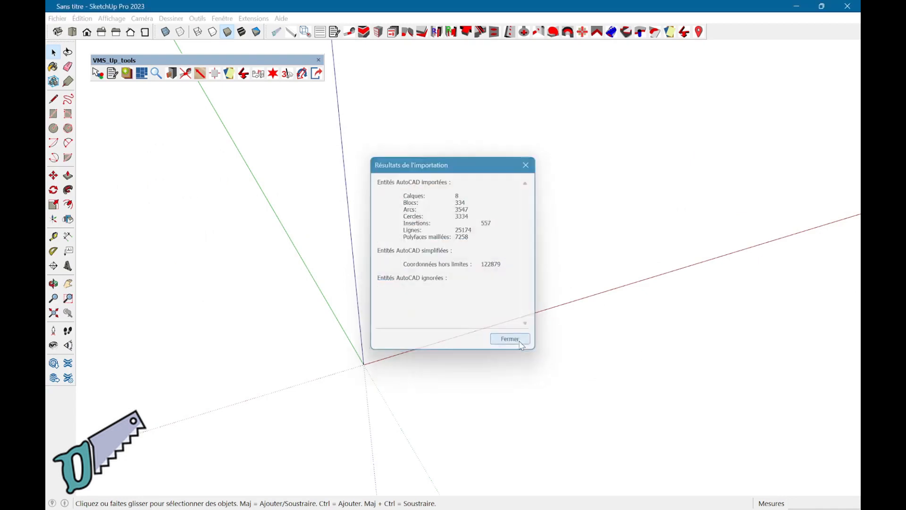
scroll(544, 324, down, 3)
middle_drag(501, 208, 609, 177)
middle_drag(544, 372, 433, 85)
middle_drag(470, 349, 557, 387)
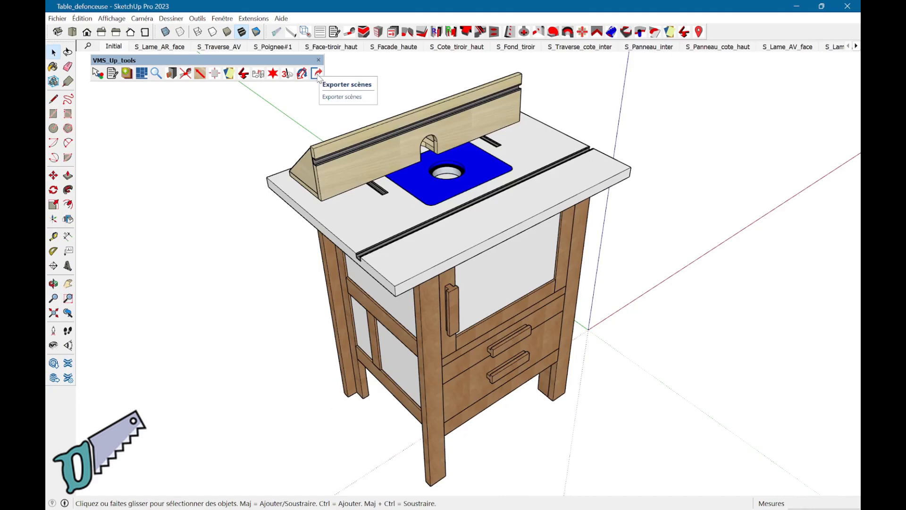
Start a scene export from the Table_defonceuse model and open the Type d'export choices
middle_drag(653, 270, 609, 272)
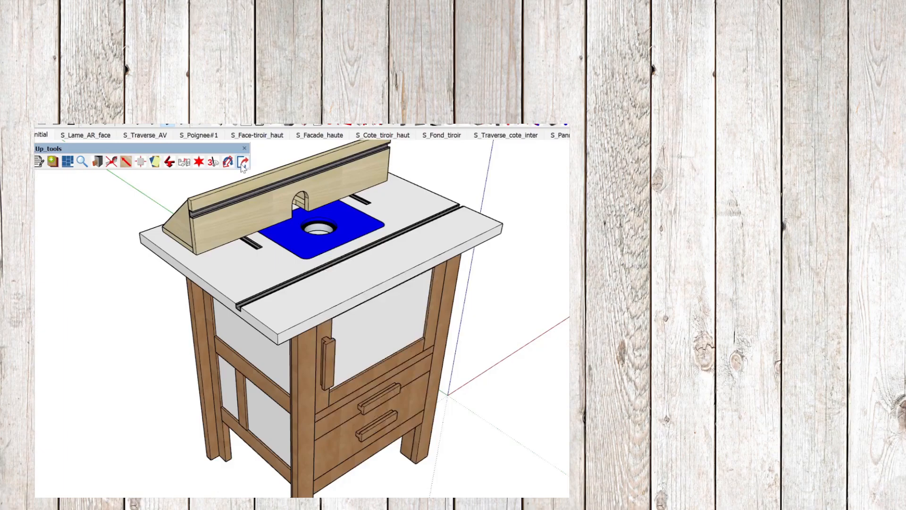
click(316, 74)
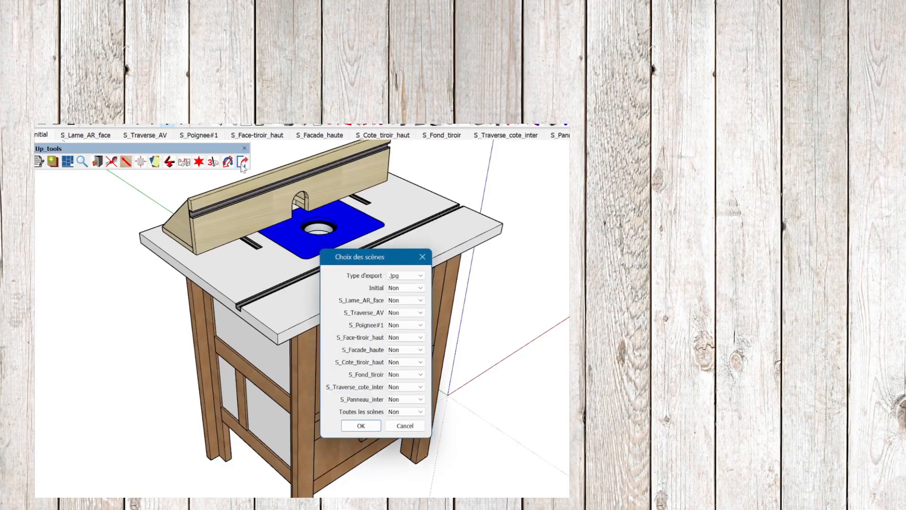
click(421, 276)
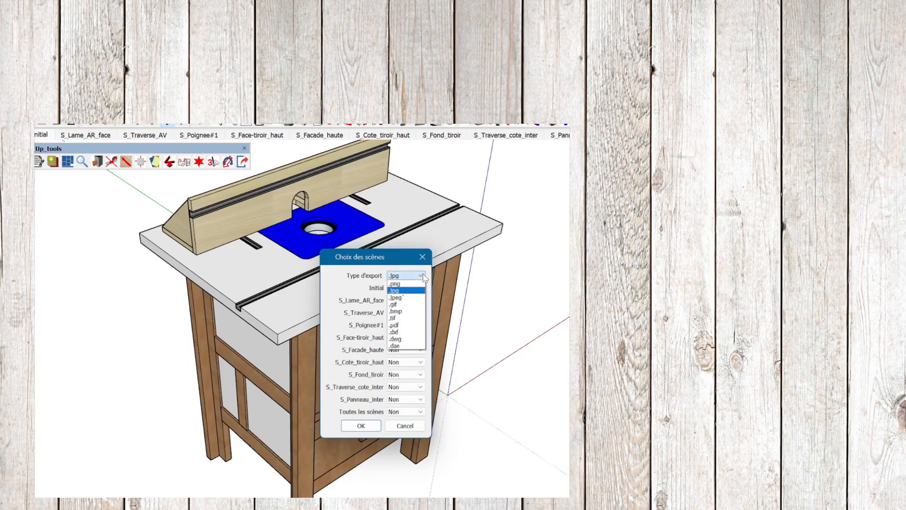